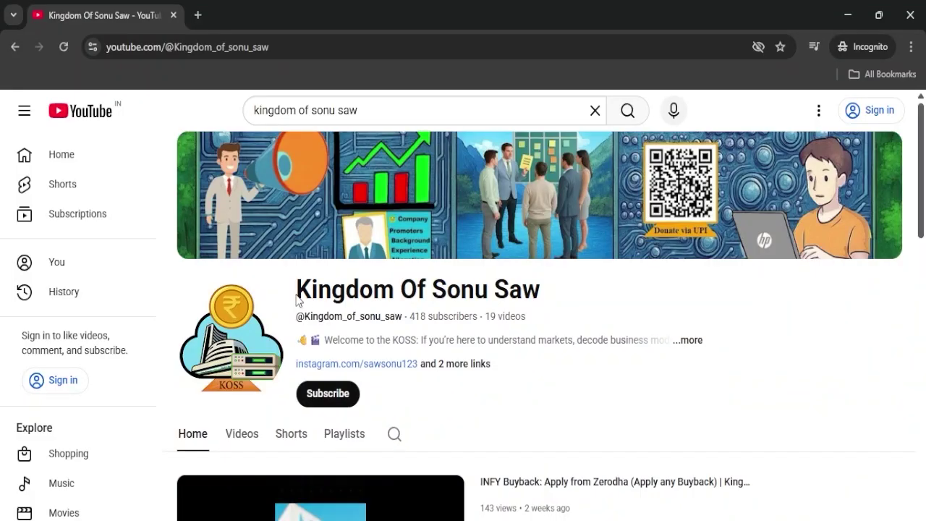
Scroll the ABC ID guide PDF from the cover page down to the page 2 Contents list.
{"action": "left_click_drag", "start_coordinate": [297, 300], "coordinate": [562, 290]}
{"action": "left_click", "coordinate": [448, 337]}
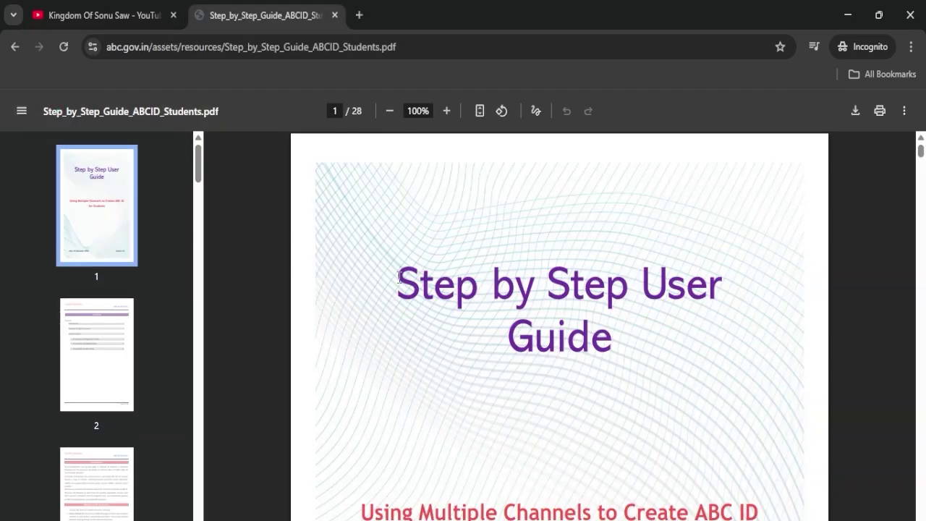
{"action": "scroll", "coordinate": [506, 369], "scroll_direction": "down", "scroll_amount": 1}
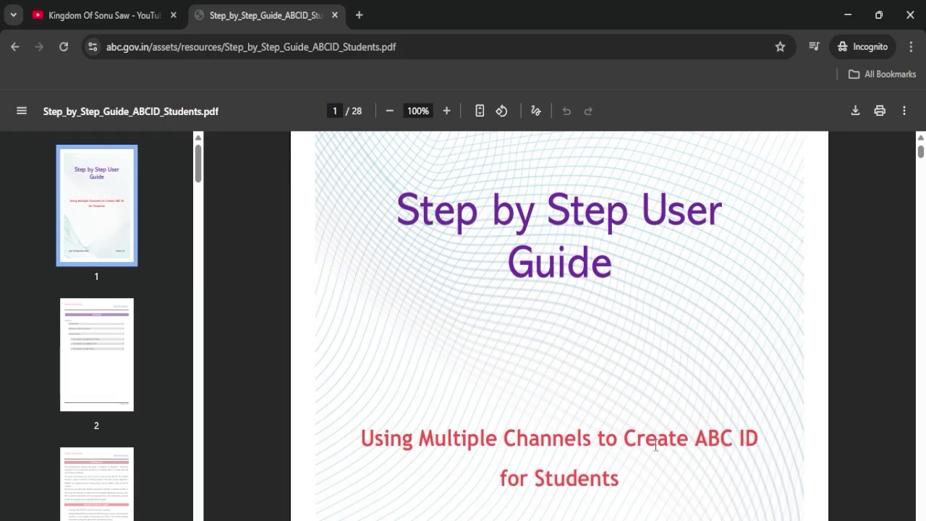
{"action": "scroll", "coordinate": [506, 405], "scroll_direction": "down", "scroll_amount": 6}
{"action": "scroll", "coordinate": [506, 403], "scroll_direction": "down", "scroll_amount": 3}
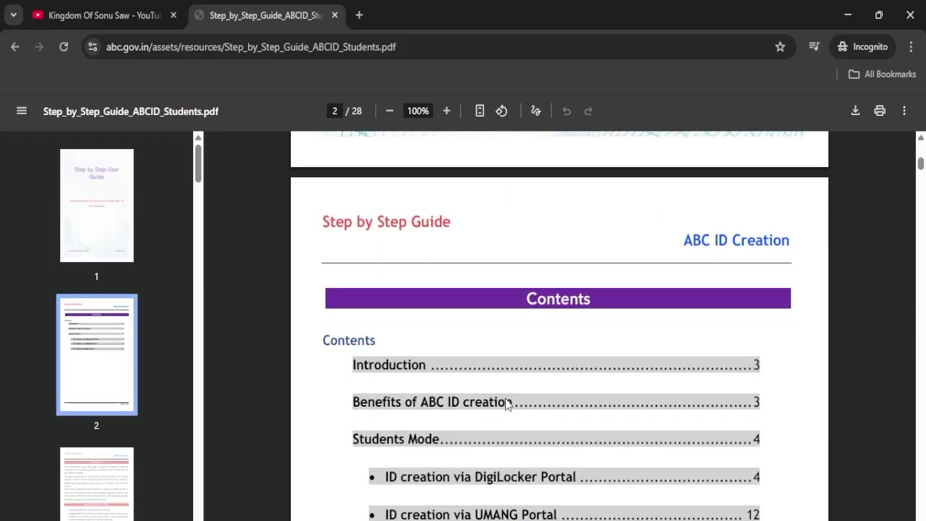
{"action": "scroll", "coordinate": [534, 404], "scroll_direction": "down", "scroll_amount": 1}
{"action": "scroll", "coordinate": [399, 307], "scroll_direction": "down", "scroll_amount": 1}
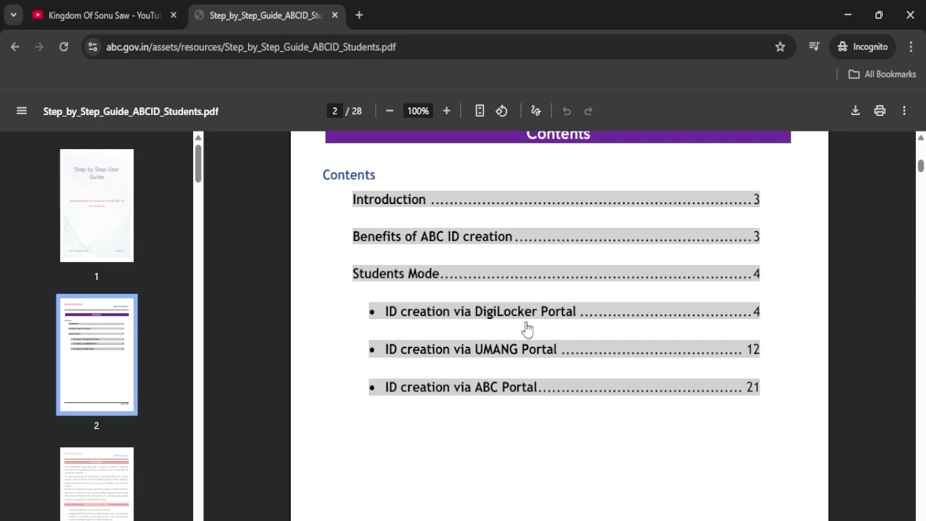
Search Google for 'digilocer' in a new tab and open the official DigiLocker website.
{"action": "left_click", "coordinate": [361, 15]}
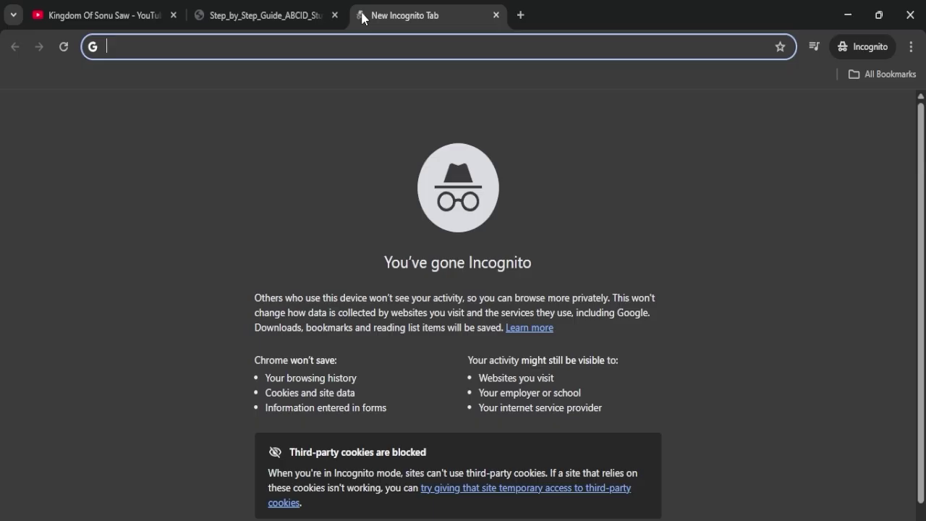
{"action": "type", "text": "di"}
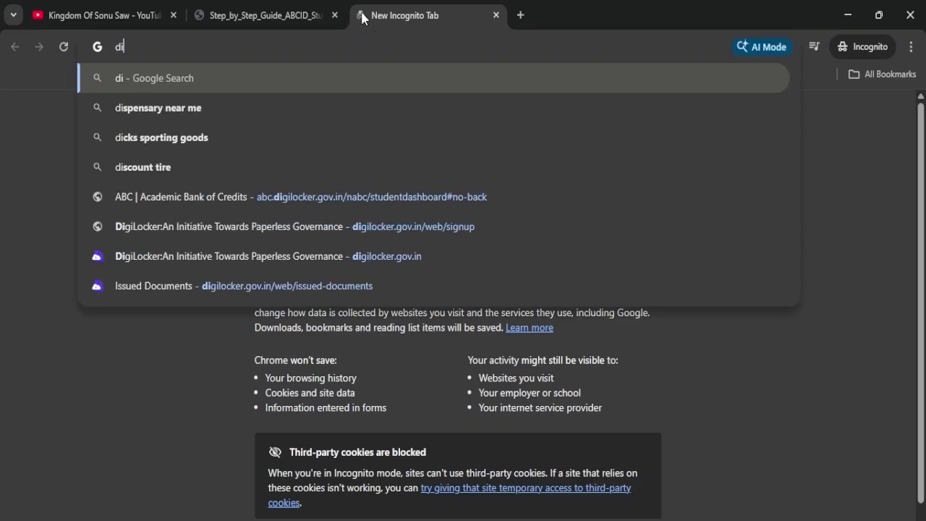
{"action": "type", "text": "gilo"}
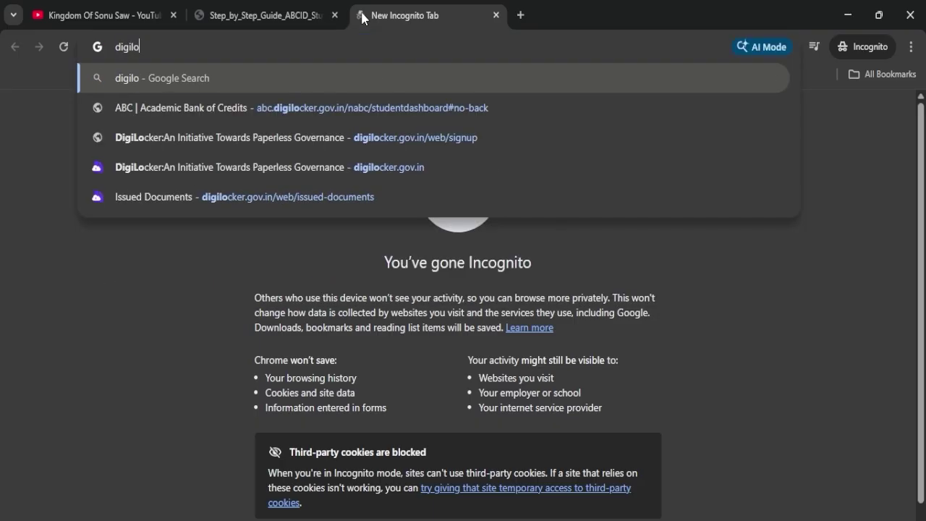
{"action": "type", "text": "cer"}
{"action": "key", "text": "Return"}
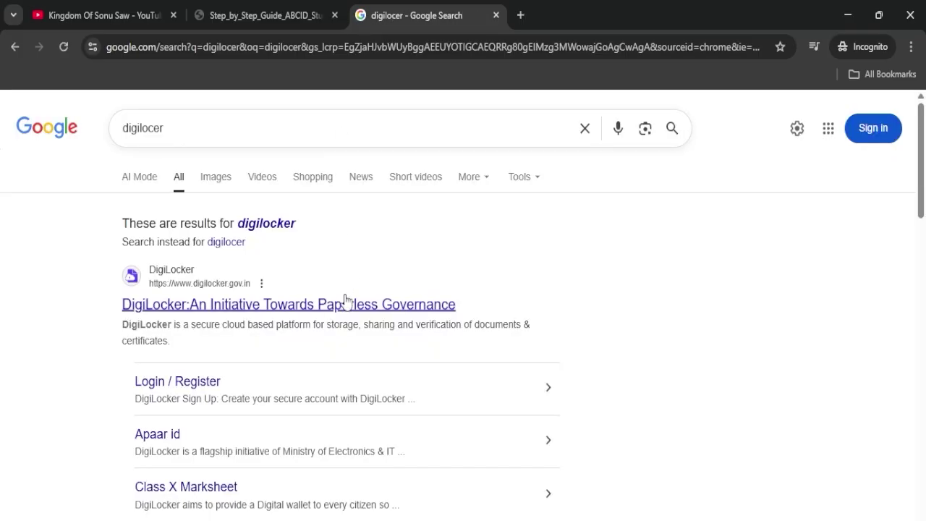
{"action": "left_click", "coordinate": [342, 310]}
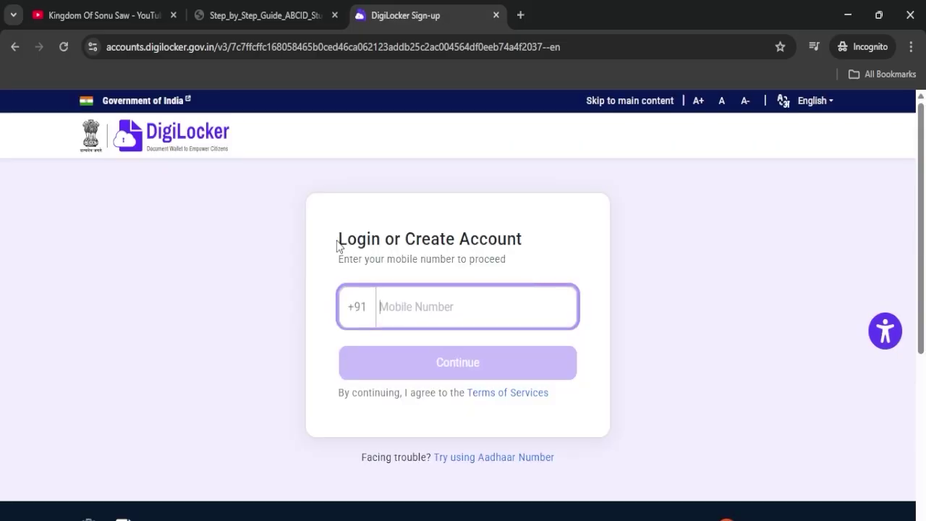
Enter the account's mobile number on the DigiLocker login page and continue.
{"action": "left_click_drag", "start_coordinate": [337, 246], "coordinate": [522, 240]}
{"action": "left_click", "coordinate": [468, 297]}
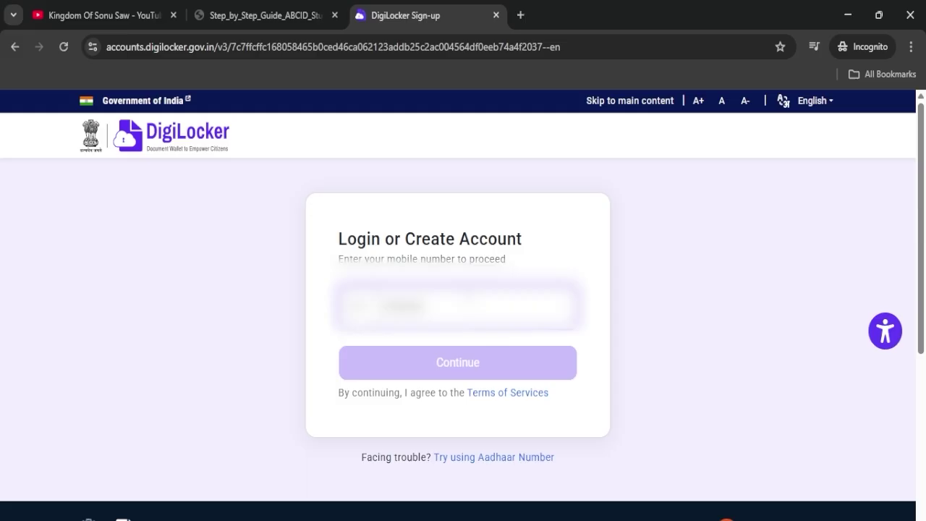
{"action": "type", "text": "0"}
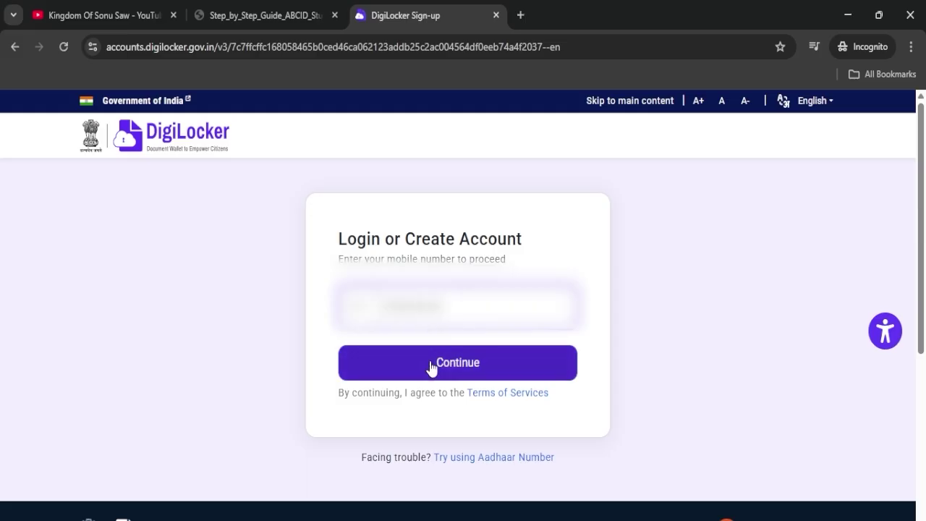
{"action": "left_click", "coordinate": [431, 365]}
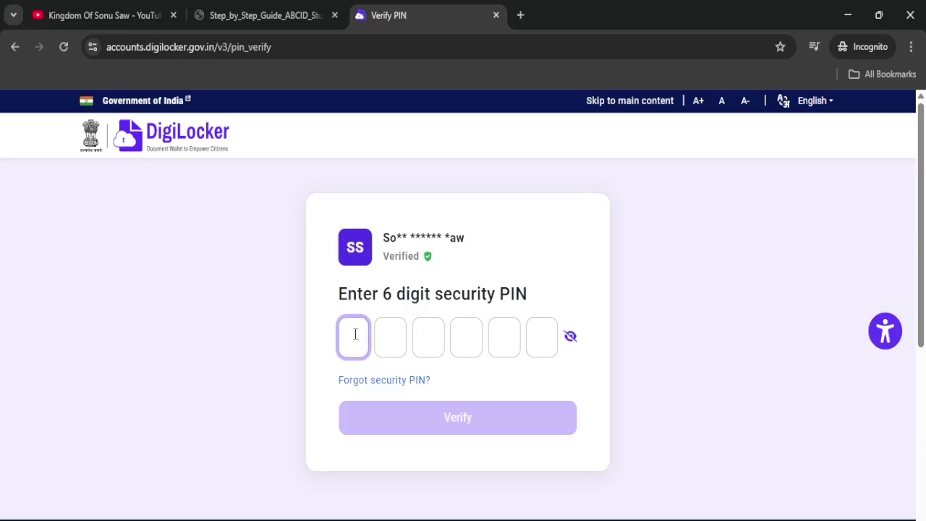
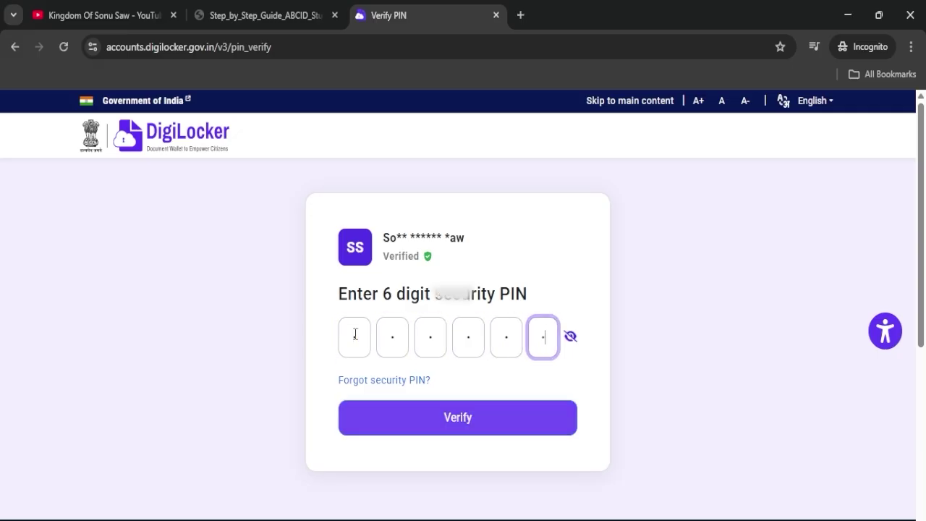
Verify the six-digit security PIN and then the OTP to sign in to DigiLocker.
{"action": "left_click", "coordinate": [420, 422]}
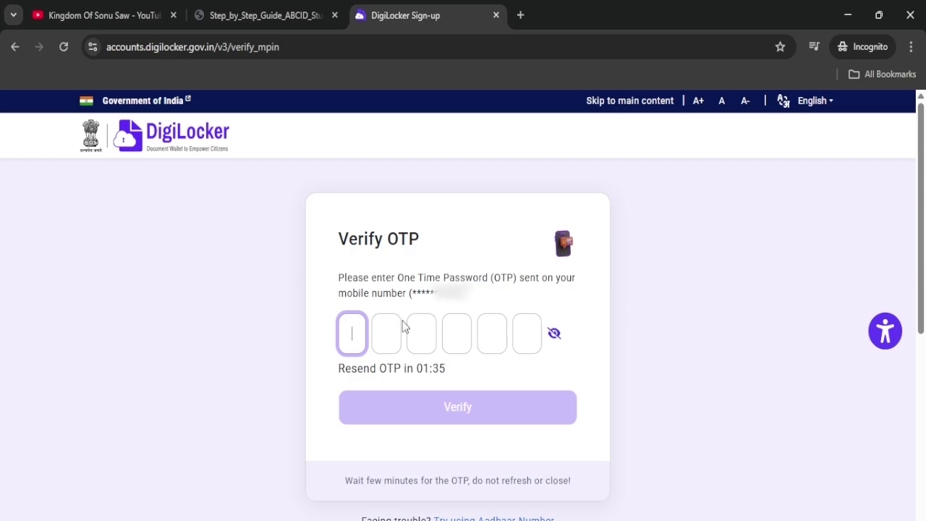
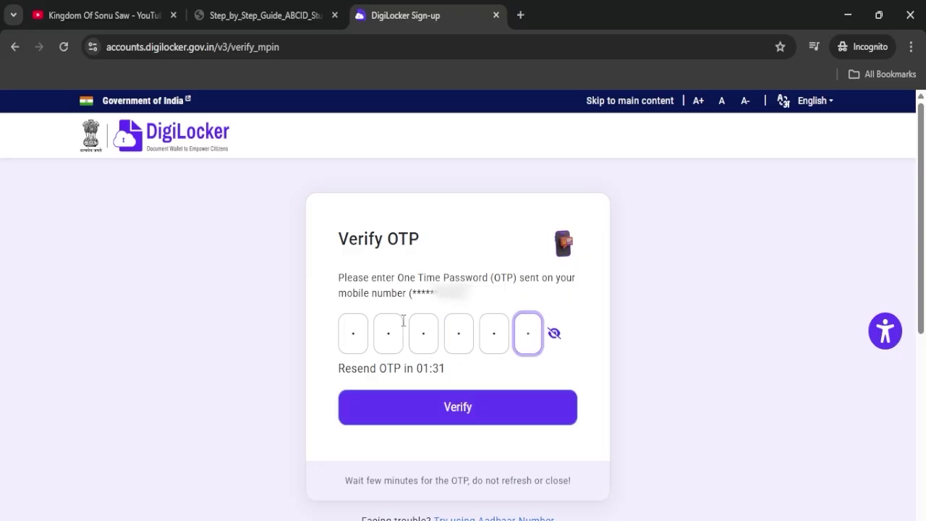
{"action": "left_click", "coordinate": [439, 397]}
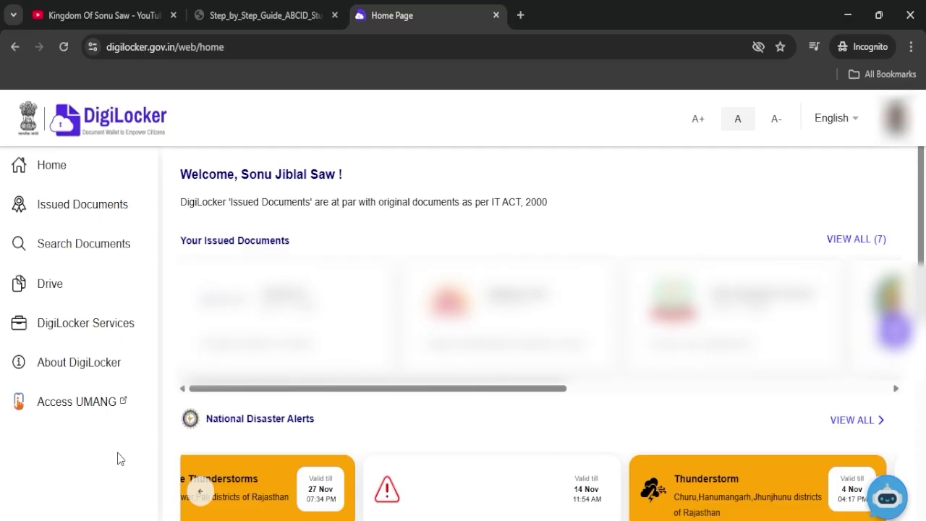
Search DigiLocker documents for 'abc' and open the Academic Bank of Credits issuer page.
{"action": "left_click", "coordinate": [82, 244]}
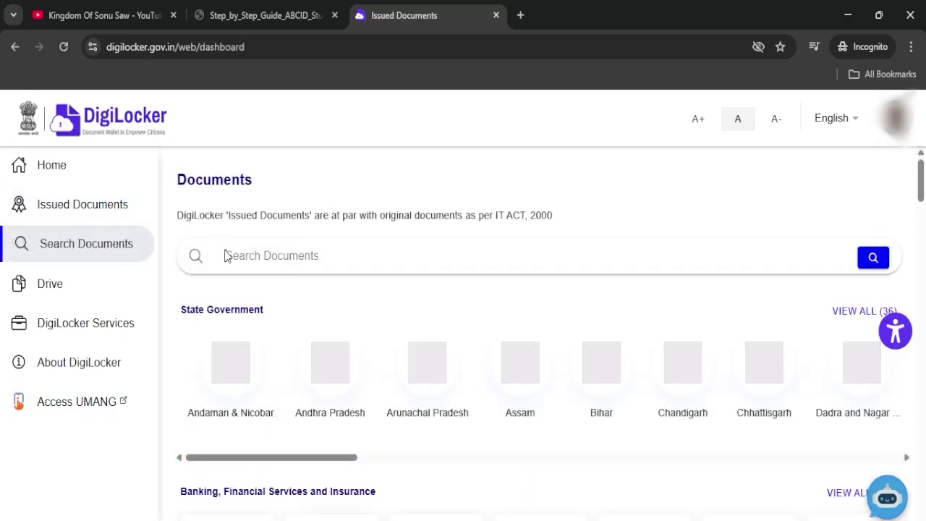
{"action": "left_click", "coordinate": [257, 256]}
{"action": "type", "text": "a"}
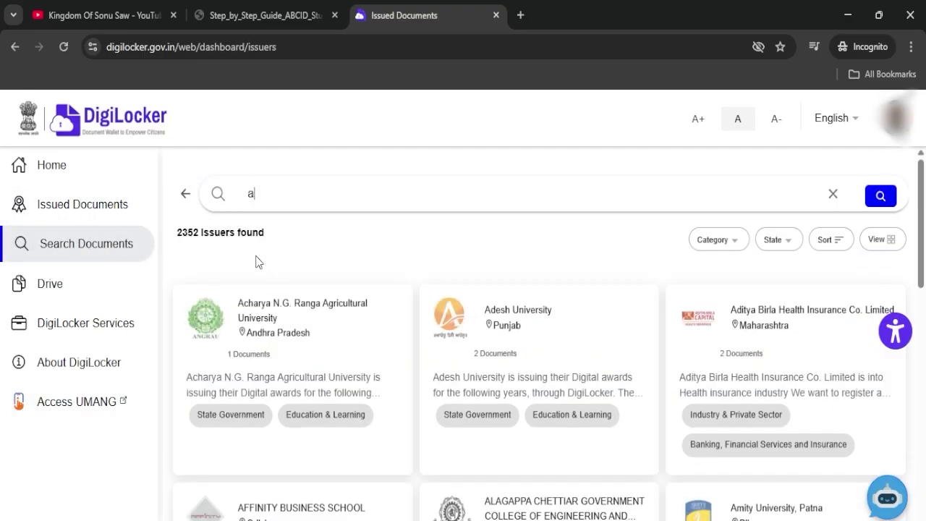
{"action": "type", "text": "bc"}
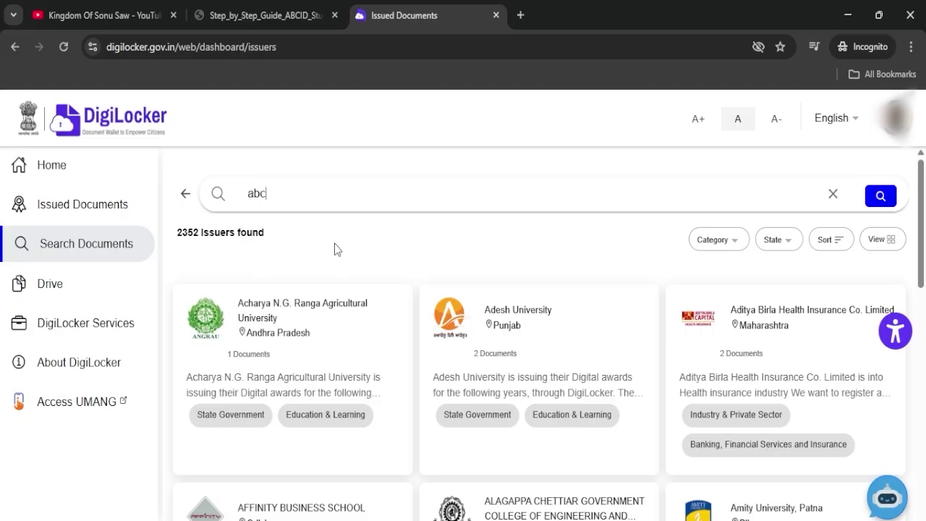
{"action": "left_click", "coordinate": [892, 205]}
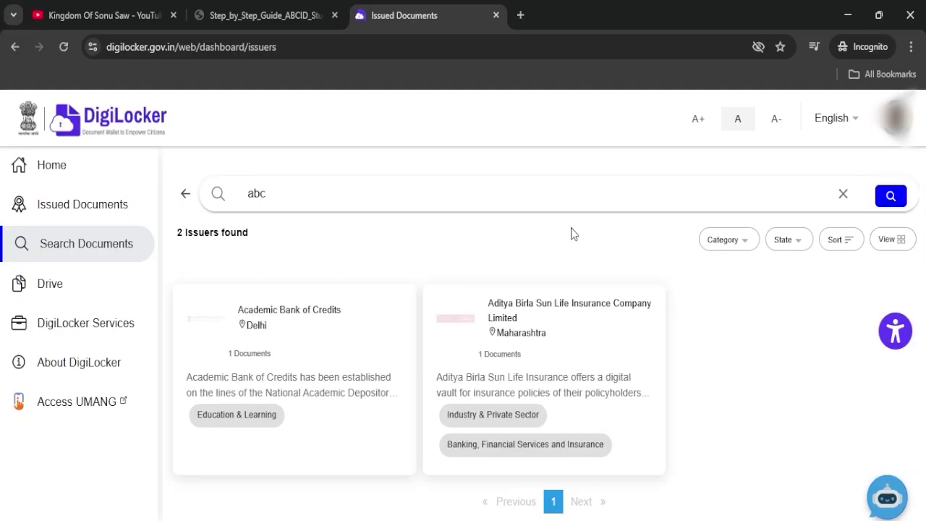
{"action": "left_click", "coordinate": [317, 322]}
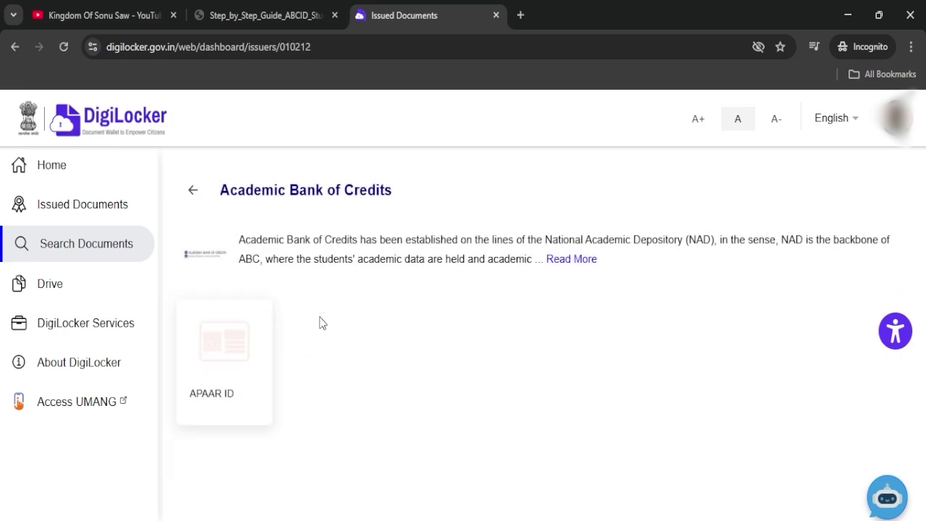
Open the APAAR ID form, enter the registration number, and set Identity Type to Registration Number.
{"action": "left_click", "coordinate": [243, 351]}
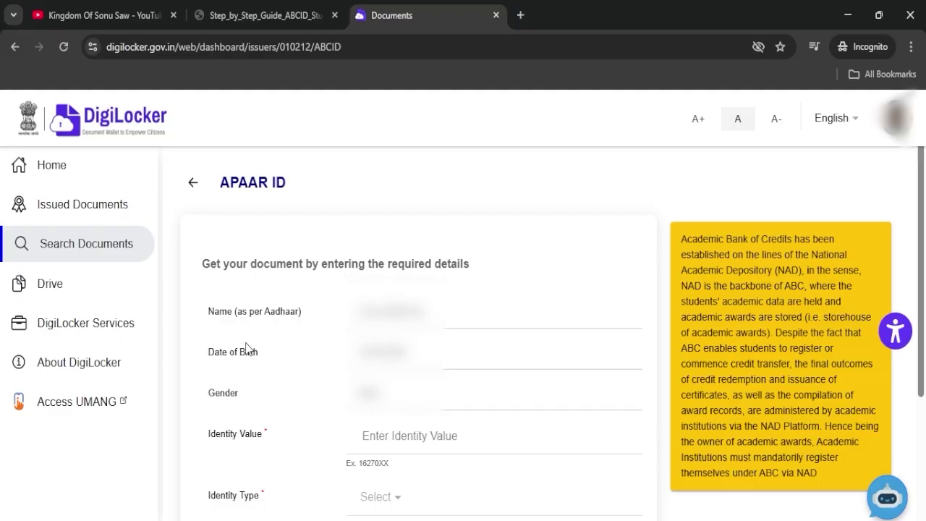
{"action": "scroll", "coordinate": [463, 326], "scroll_direction": "down", "scroll_amount": 1}
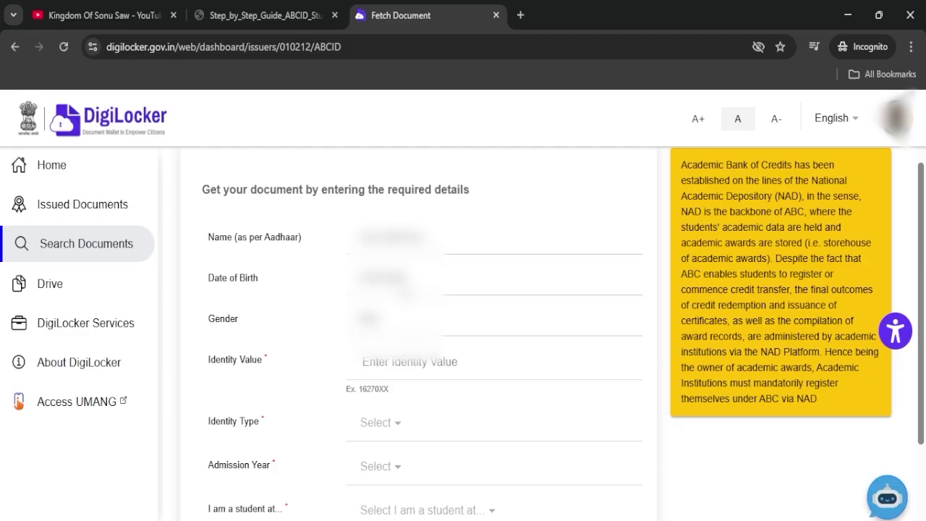
{"action": "scroll", "coordinate": [410, 324], "scroll_direction": "down", "scroll_amount": 1}
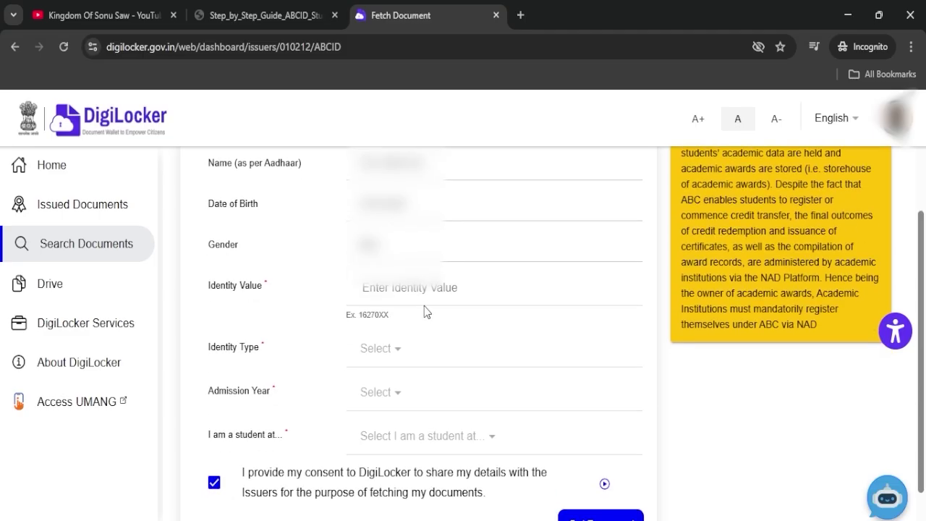
{"action": "left_click", "coordinate": [426, 294]}
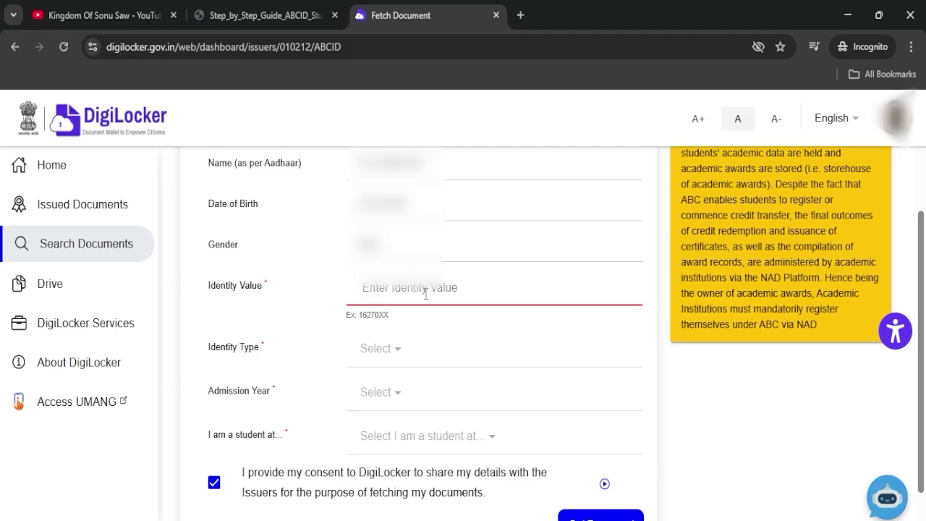
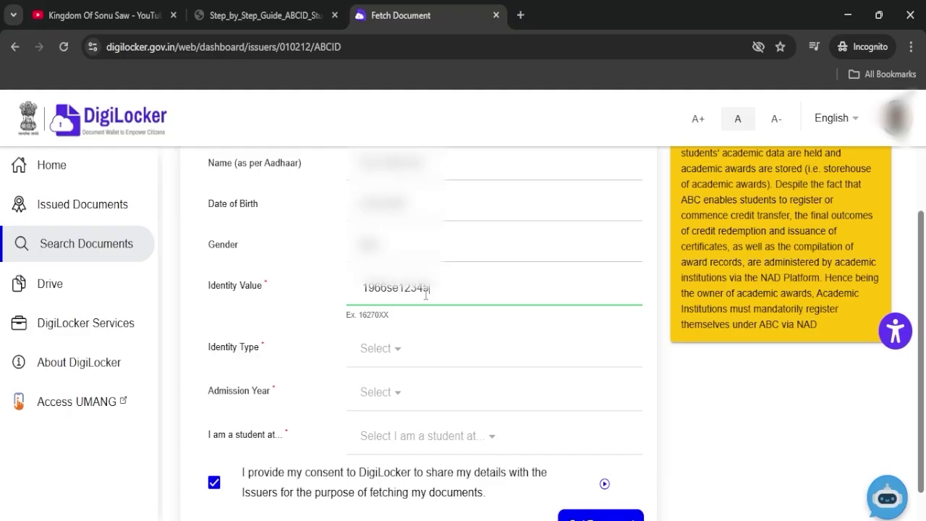
{"action": "left_click", "coordinate": [386, 350]}
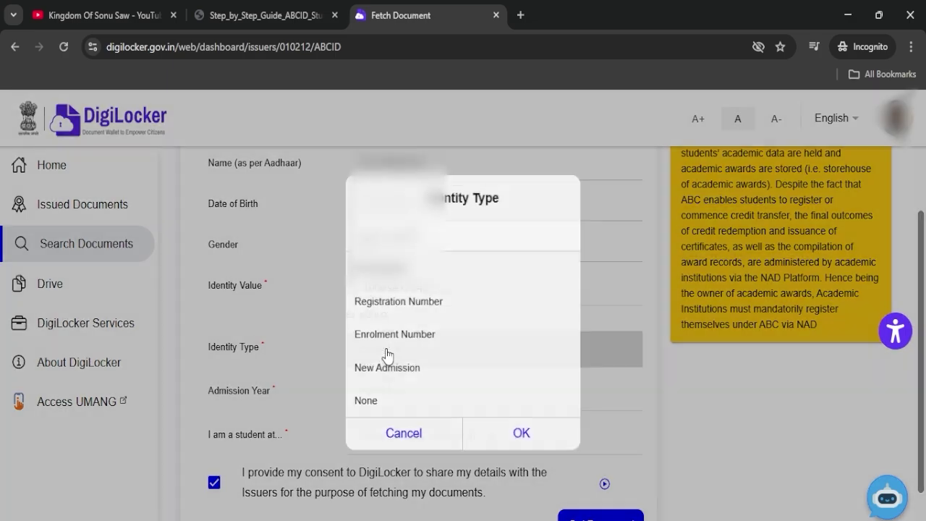
{"action": "left_click", "coordinate": [406, 305]}
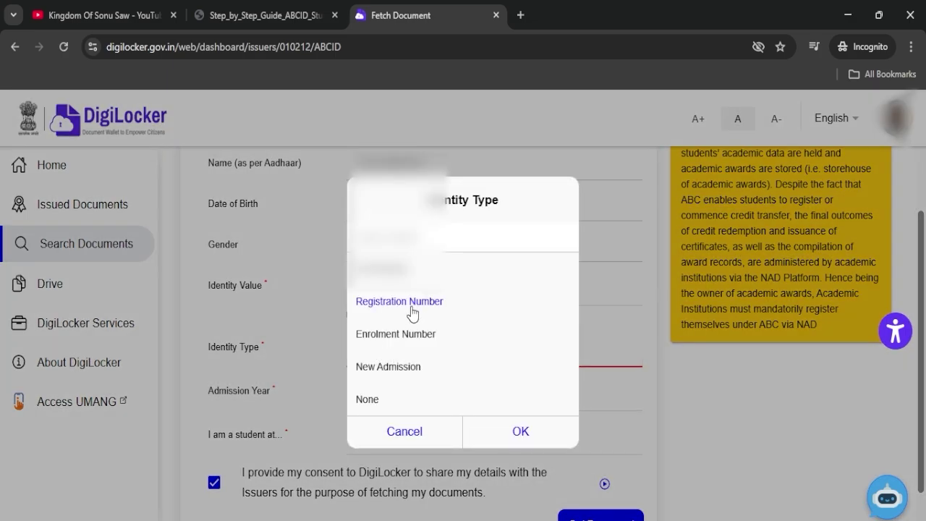
{"action": "left_click", "coordinate": [502, 430]}
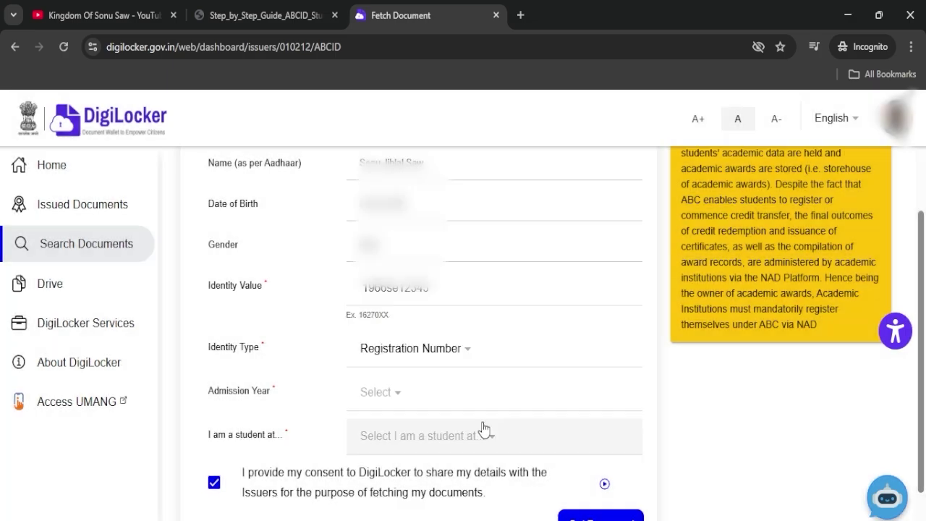
Set the Admission Year to 1986.
{"action": "scroll", "coordinate": [434, 398], "scroll_direction": "down", "scroll_amount": 1}
{"action": "left_click", "coordinate": [413, 358]}
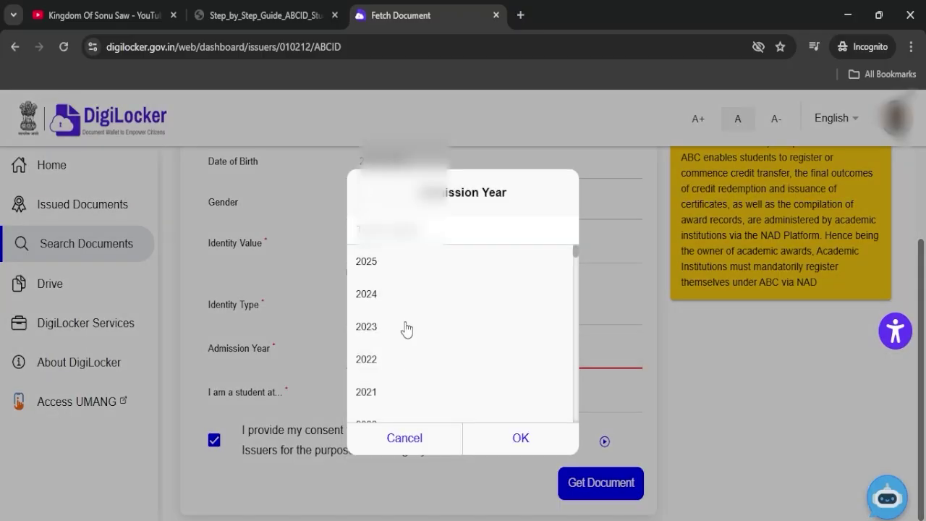
{"action": "scroll", "coordinate": [409, 333], "scroll_direction": "down", "scroll_amount": 1}
{"action": "scroll", "coordinate": [412, 348], "scroll_direction": "down", "scroll_amount": 5}
{"action": "scroll", "coordinate": [413, 353], "scroll_direction": "down", "scroll_amount": 1}
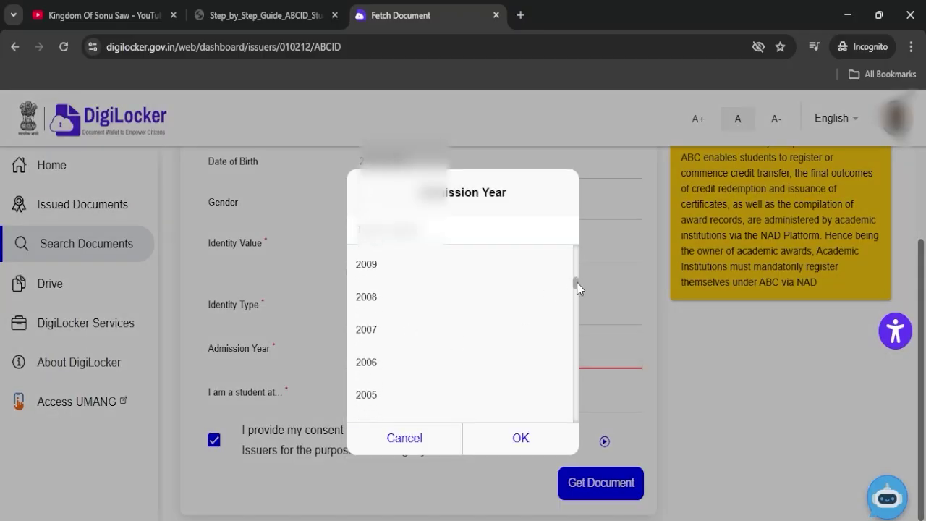
{"action": "left_click_drag", "start_coordinate": [578, 288], "coordinate": [497, 341]}
{"action": "left_click", "coordinate": [497, 341]}
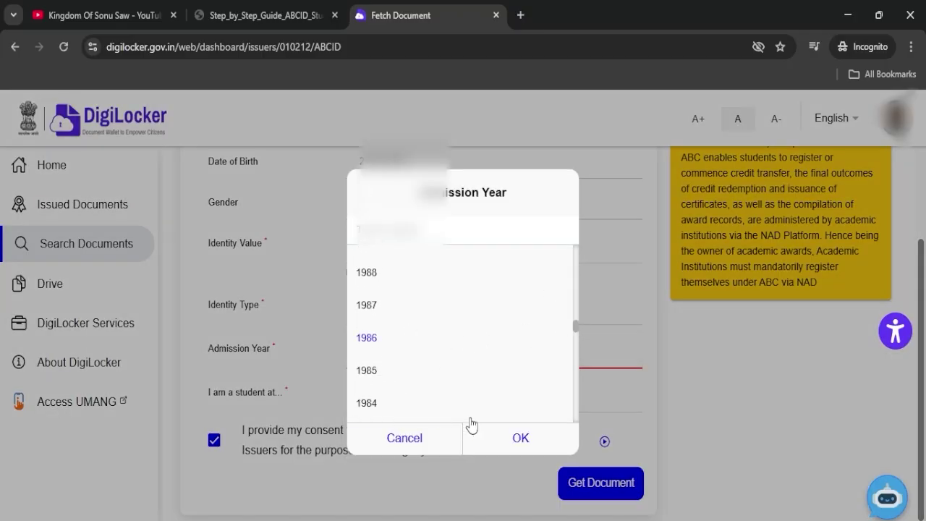
{"action": "left_click", "coordinate": [494, 440]}
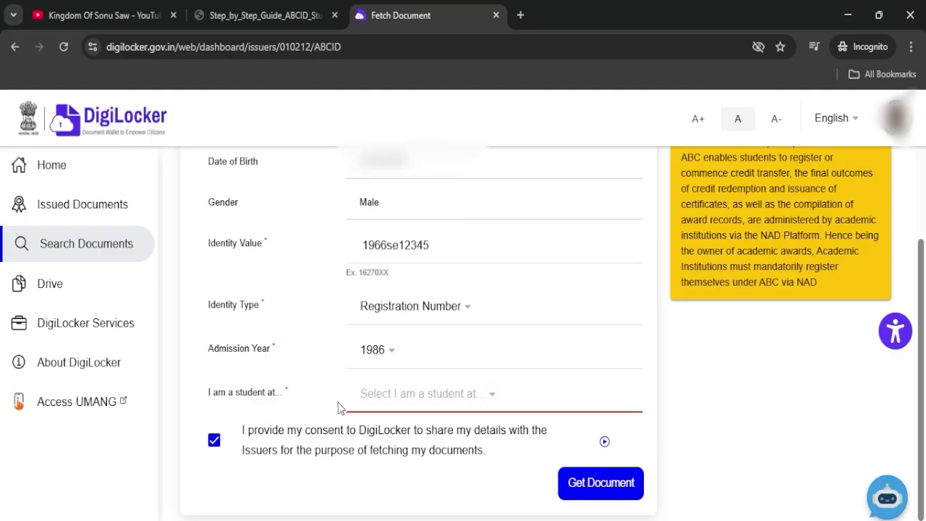
Choose The Birla Institute of Technology & Science, Pilani as the institute and request the document.
{"action": "left_click", "coordinate": [378, 399]}
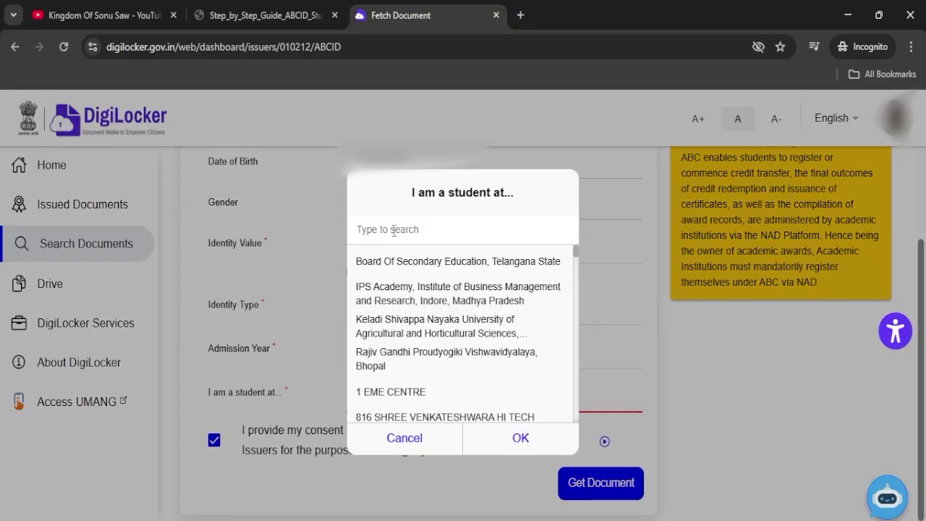
{"action": "left_click", "coordinate": [392, 230]}
{"action": "type", "text": "p"}
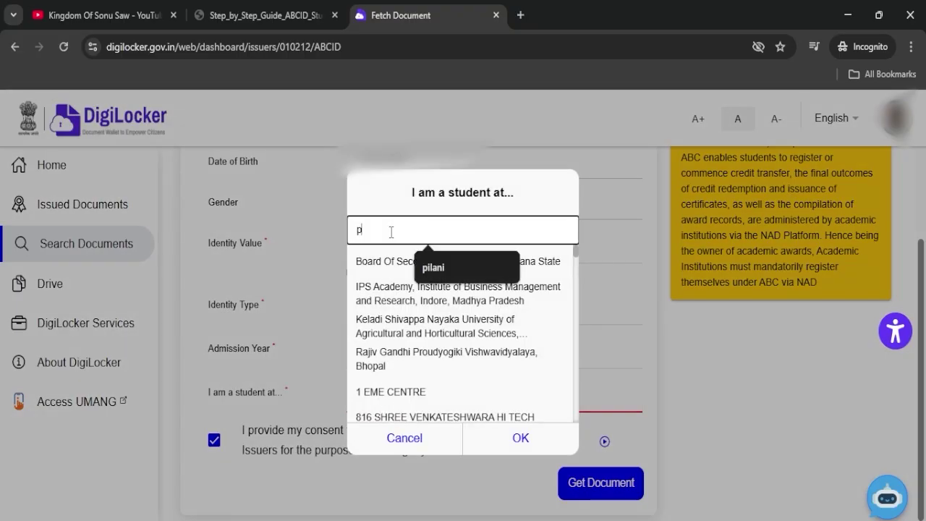
{"action": "type", "text": "ilani"}
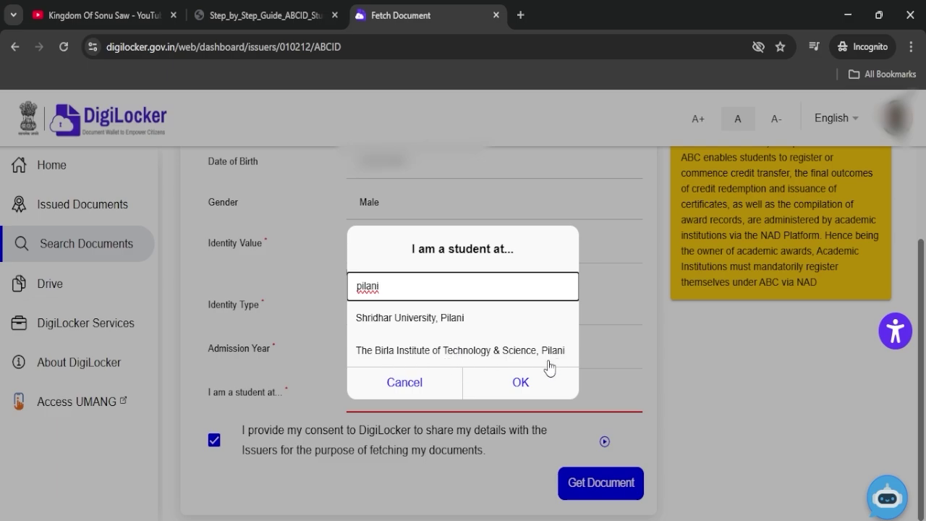
{"action": "left_click", "coordinate": [451, 351]}
{"action": "left_click", "coordinate": [521, 383]}
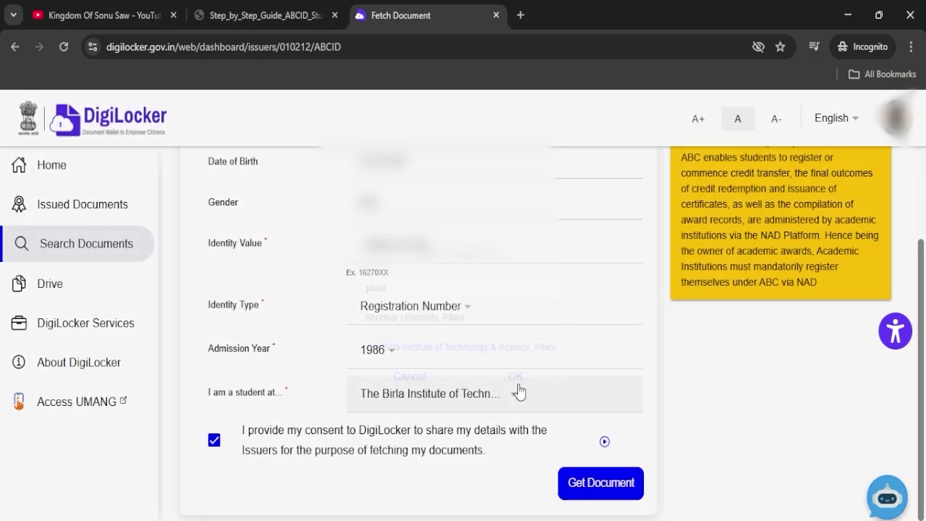
{"action": "left_click", "coordinate": [583, 483]}
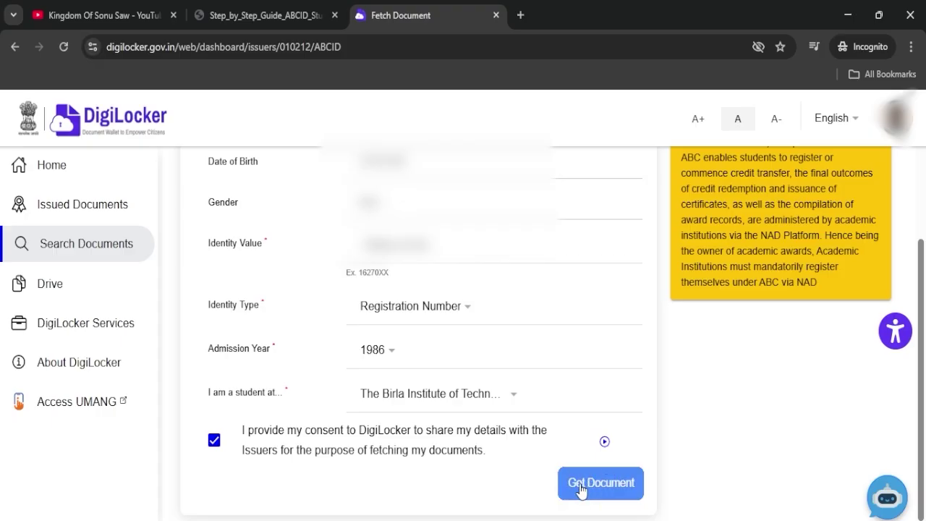
{"action": "left_click", "coordinate": [583, 486]}
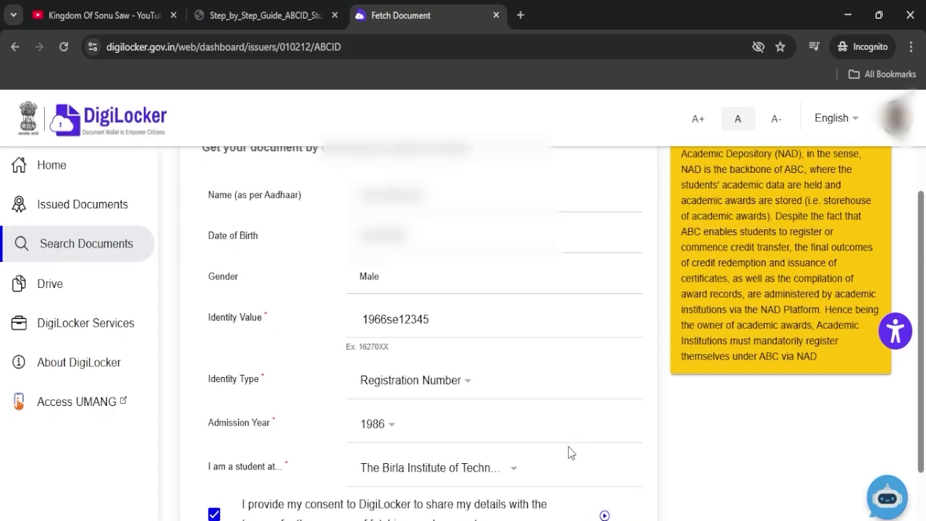
In the guide PDF, jump to the page 9 sample ABC ID card and zoom in to read it.
{"action": "left_click", "coordinate": [261, 15]}
{"action": "left_click", "coordinate": [543, 322]}
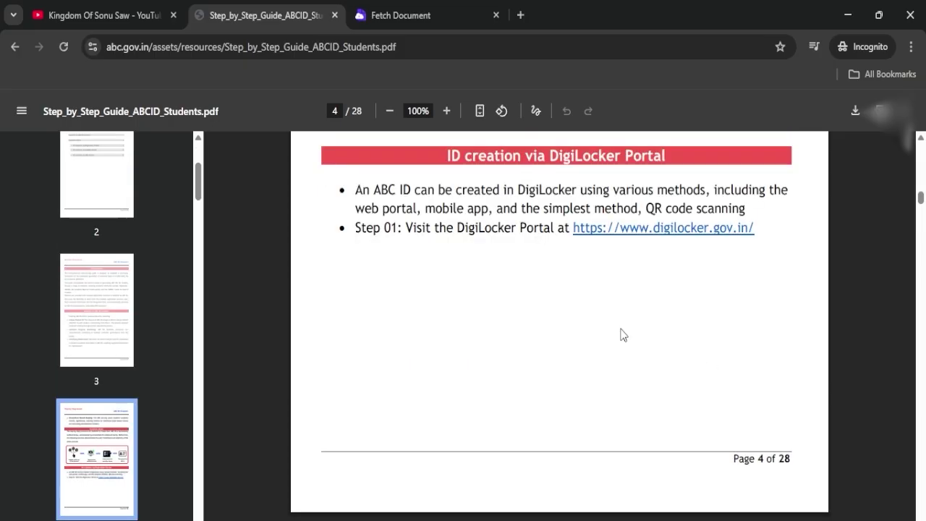
{"action": "left_click", "coordinate": [446, 111]}
{"action": "scroll", "coordinate": [504, 269], "scroll_direction": "down", "scroll_amount": 2}
{"action": "scroll", "coordinate": [554, 282], "scroll_direction": "up", "scroll_amount": 1}
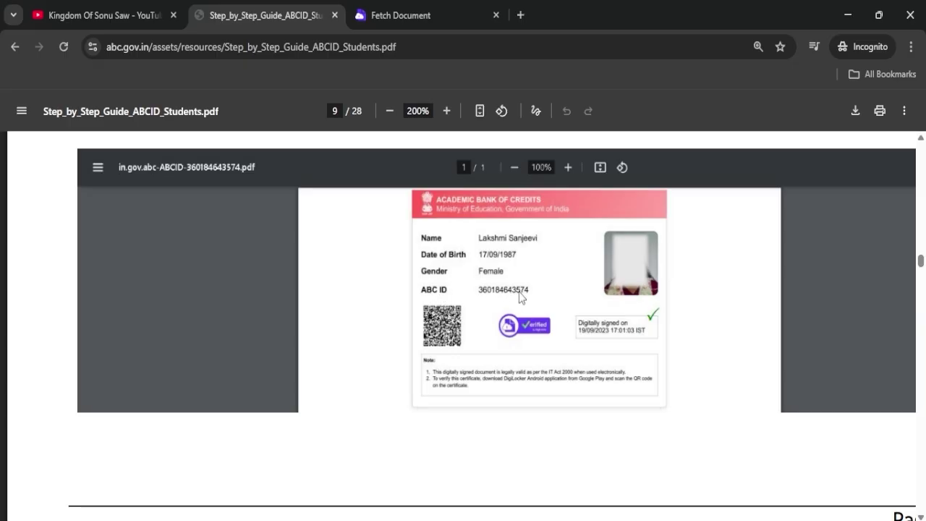
{"action": "left_click", "coordinate": [446, 110]}
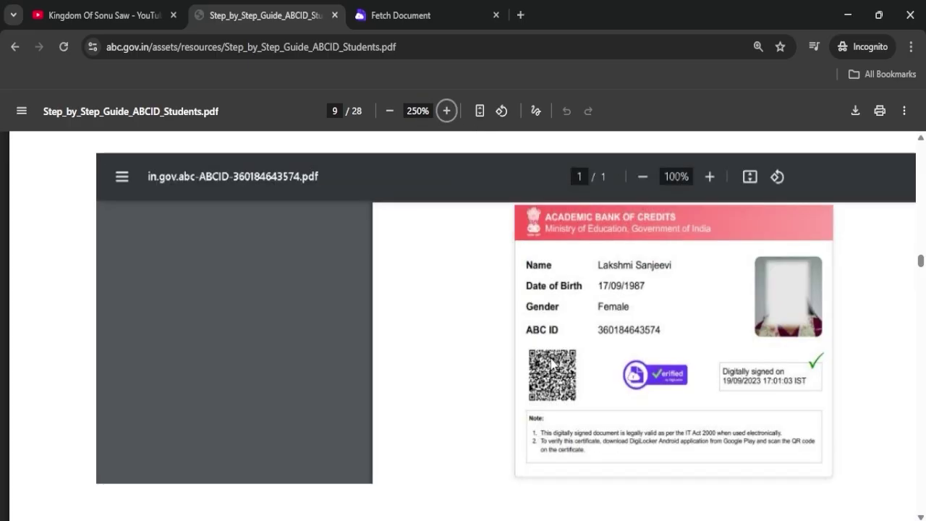
{"action": "left_click_drag", "start_coordinate": [623, 518], "coordinate": [696, 518]}
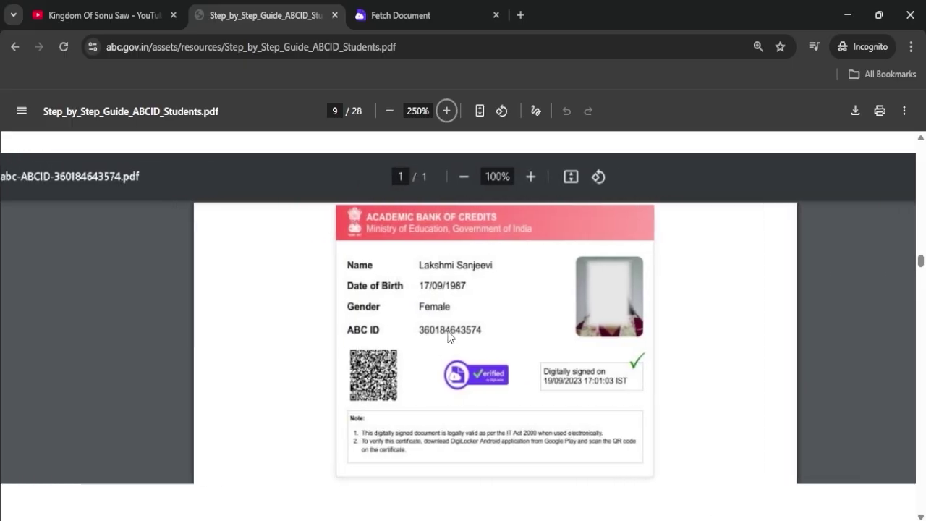
{"action": "left_click", "coordinate": [389, 110]}
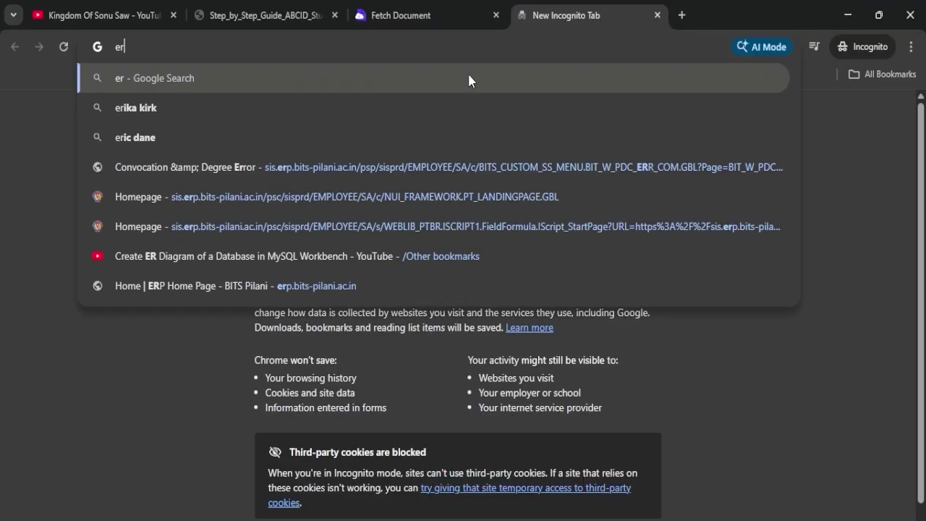
Search Google for 'erp portal of bits pilani' and open the ERP Home Page result.
{"action": "type", "text": "p portal"}
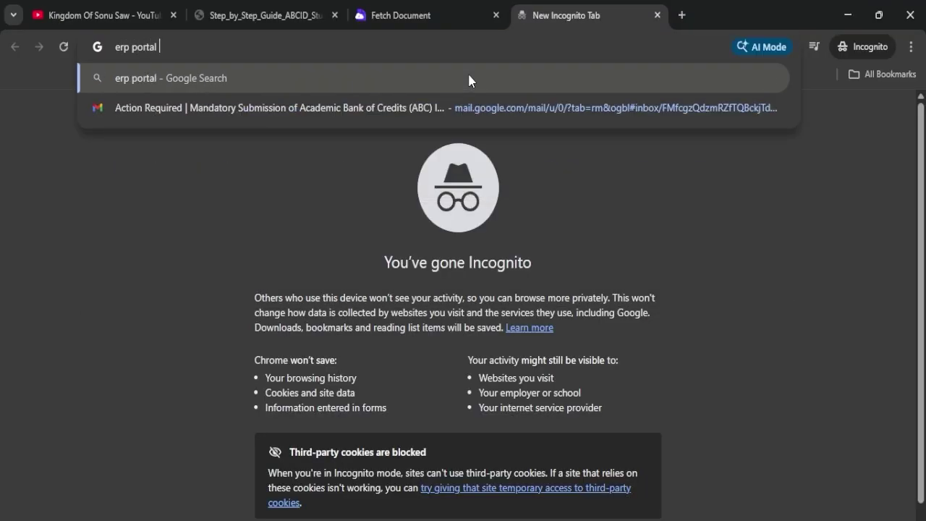
{"action": "type", "text": " of bits pil"}
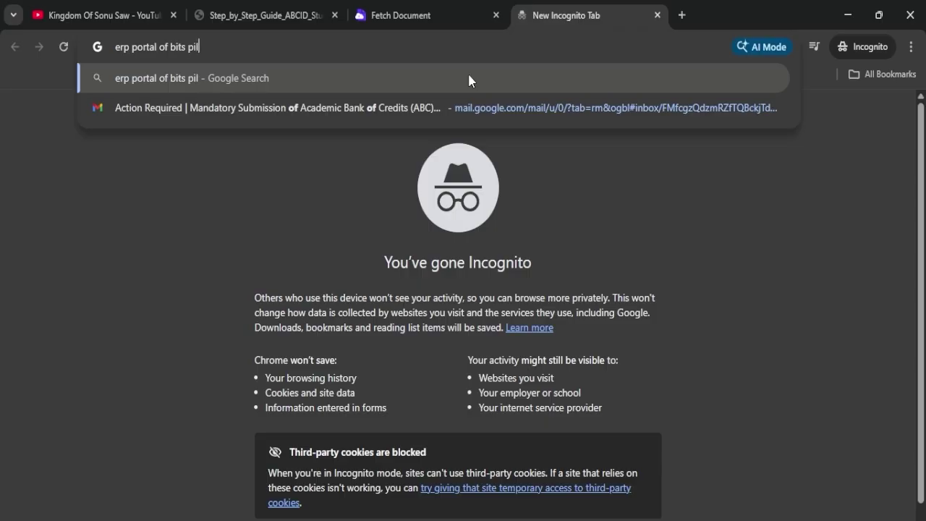
{"action": "type", "text": "ani"}
{"action": "key", "text": "Return"}
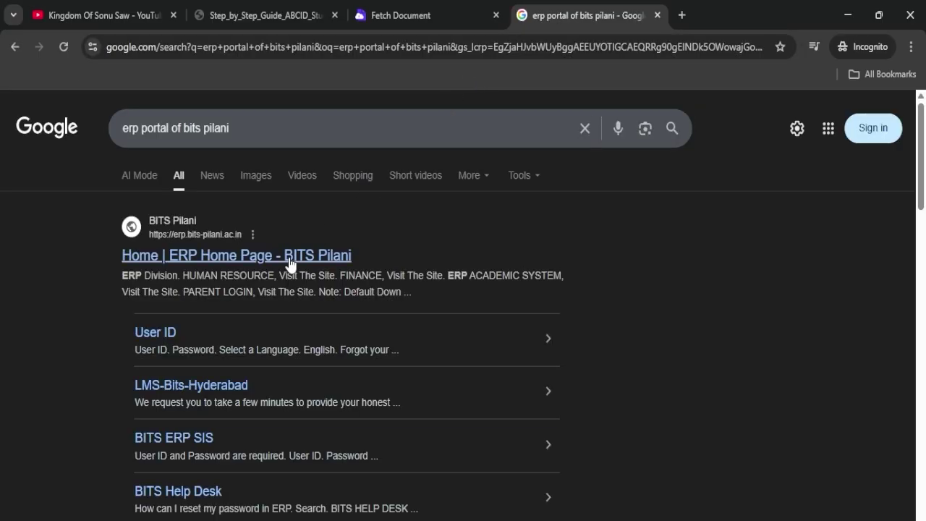
{"action": "left_click", "coordinate": [289, 257]}
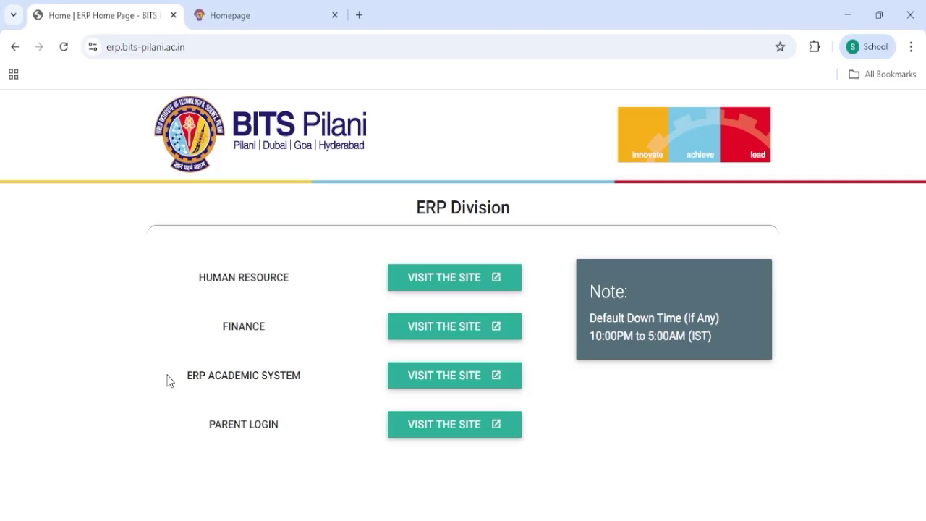
From the ERP Student Homepage, open Demographic Details and then the Credentials section.
{"action": "left_click_drag", "start_coordinate": [167, 381], "coordinate": [310, 389]}
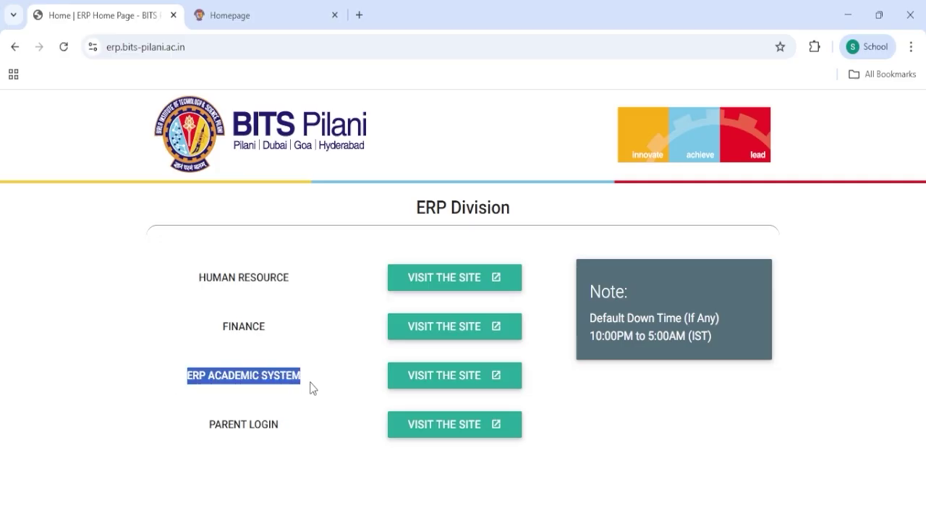
{"action": "left_click", "coordinate": [314, 382]}
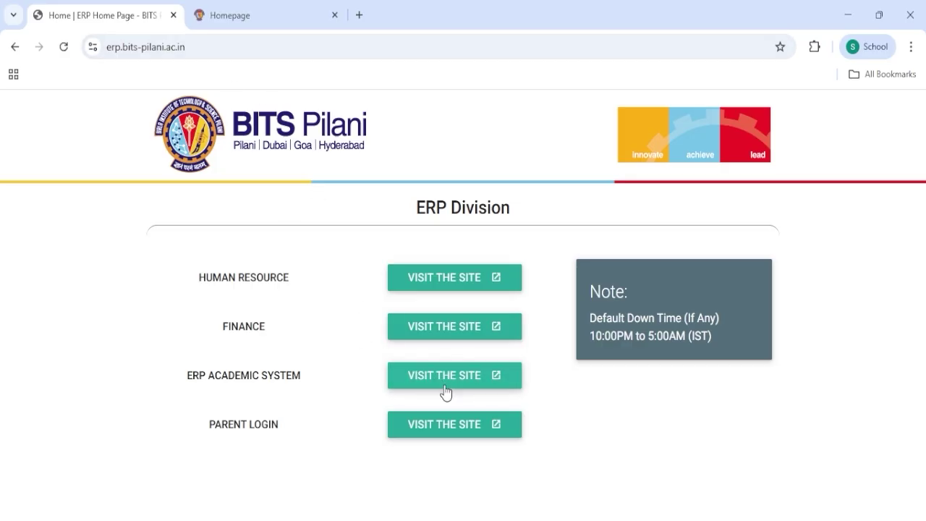
{"action": "left_click", "coordinate": [250, 13]}
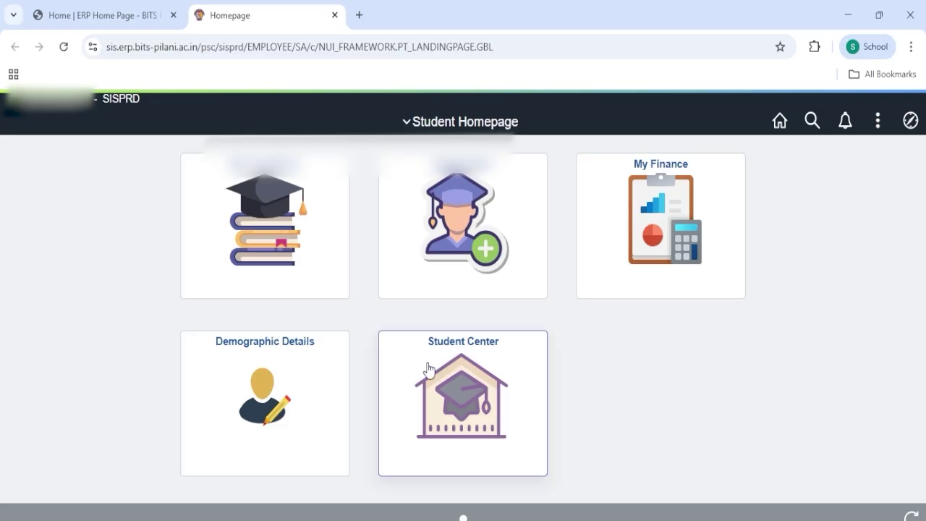
{"action": "left_click", "coordinate": [281, 356]}
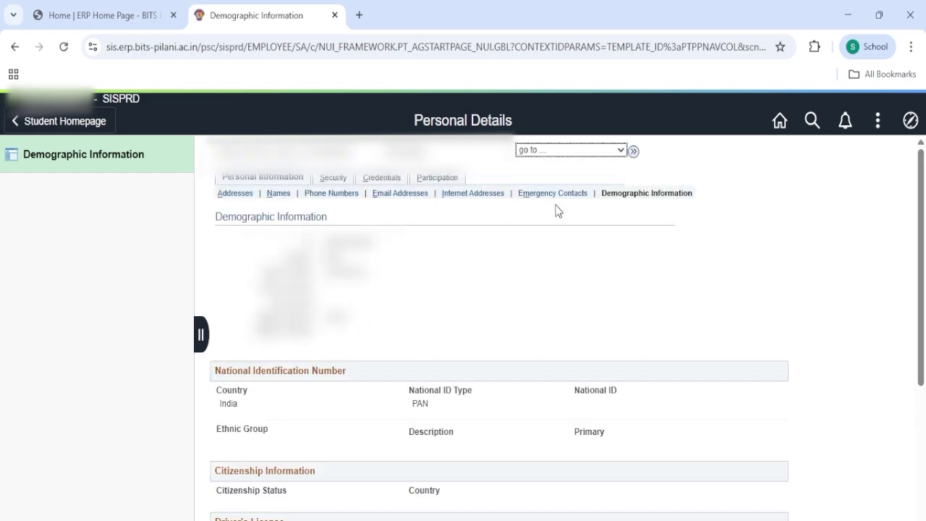
{"action": "left_click", "coordinate": [388, 180]}
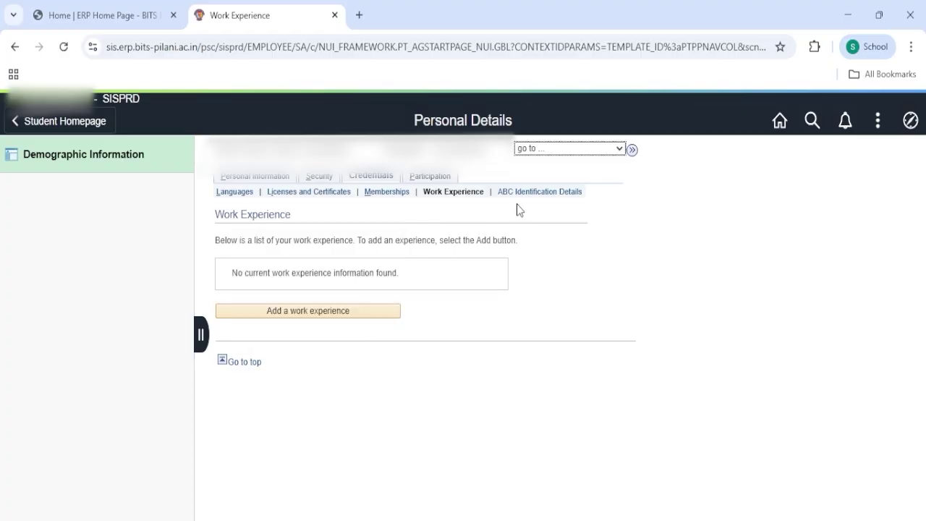
Open ABC Identification Details and enter the ABC ID into the ABC ID Number field.
{"action": "left_click", "coordinate": [533, 194]}
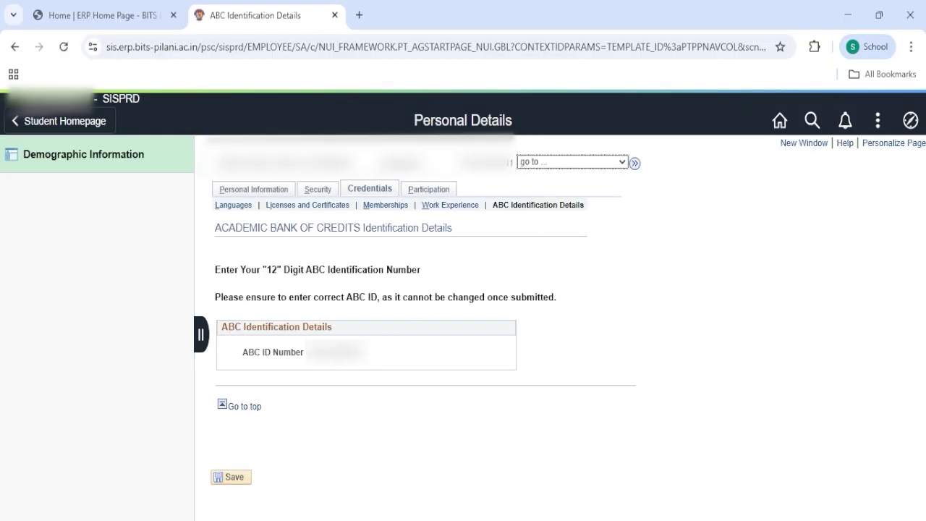
{"action": "key", "text": "Tab"}
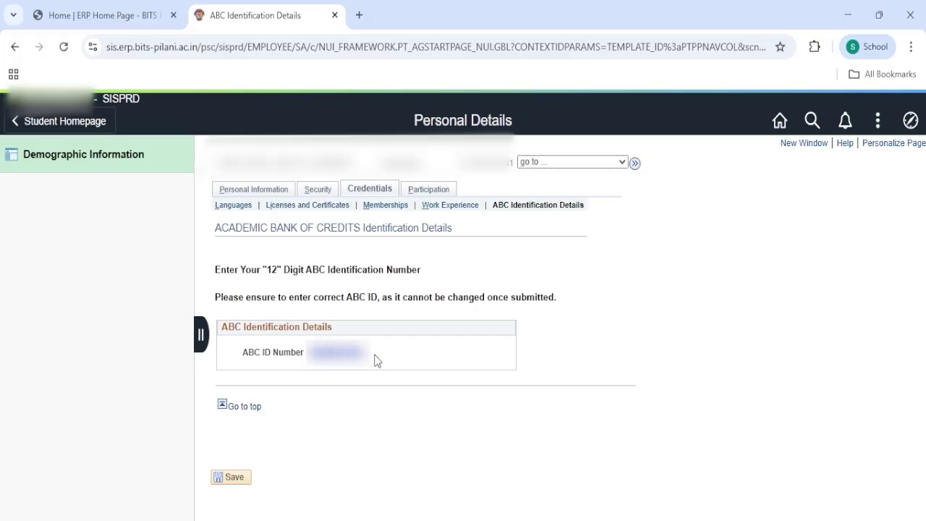
{"action": "left_click", "coordinate": [375, 359]}
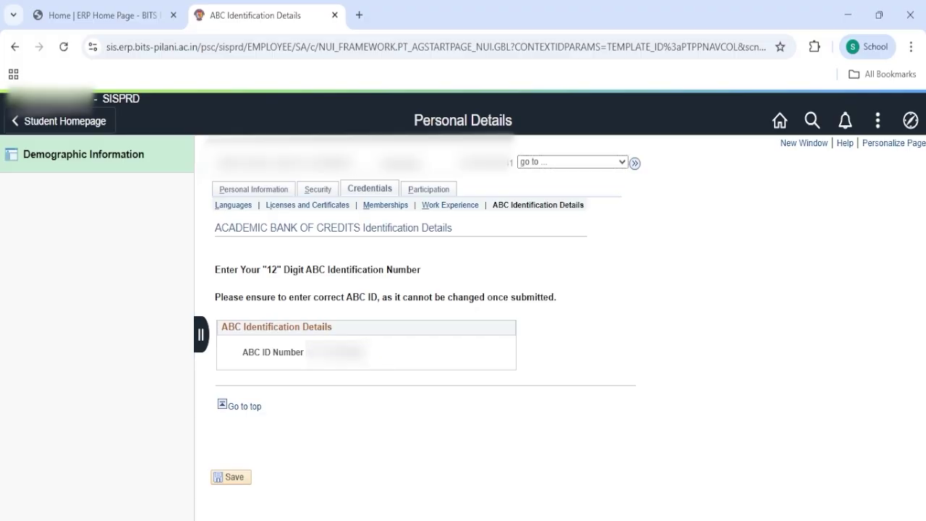
{"action": "key", "text": "Tab"}
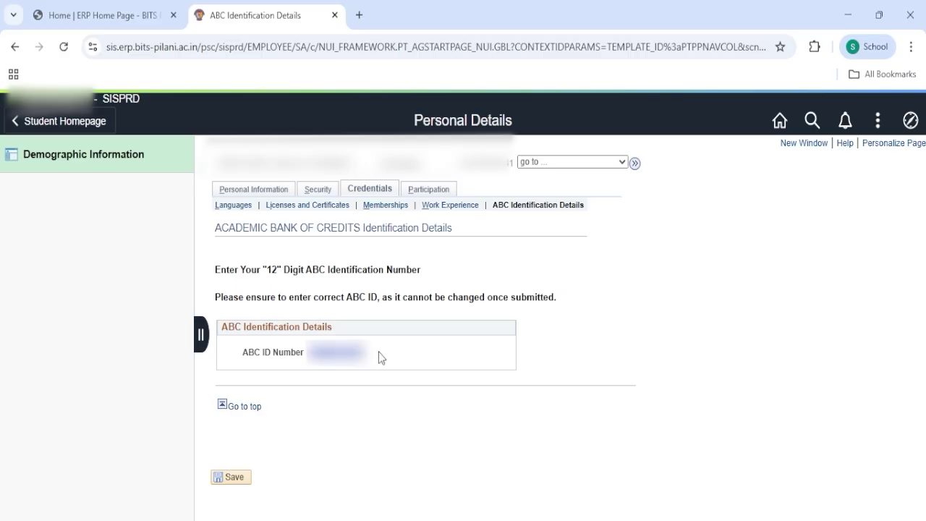
{"action": "key", "text": "Right"}
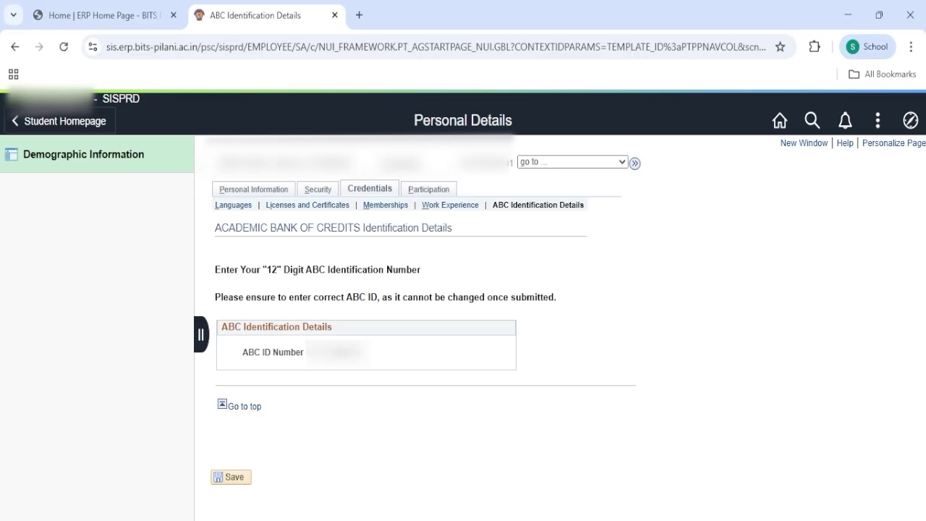
{"action": "left_click_drag", "start_coordinate": [391, 297], "coordinate": [566, 299]}
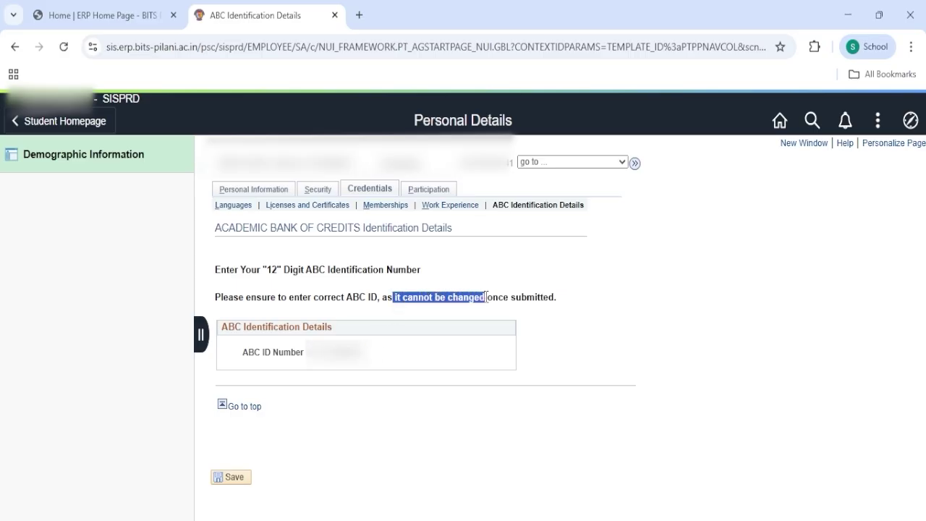
{"action": "left_click", "coordinate": [565, 297]}
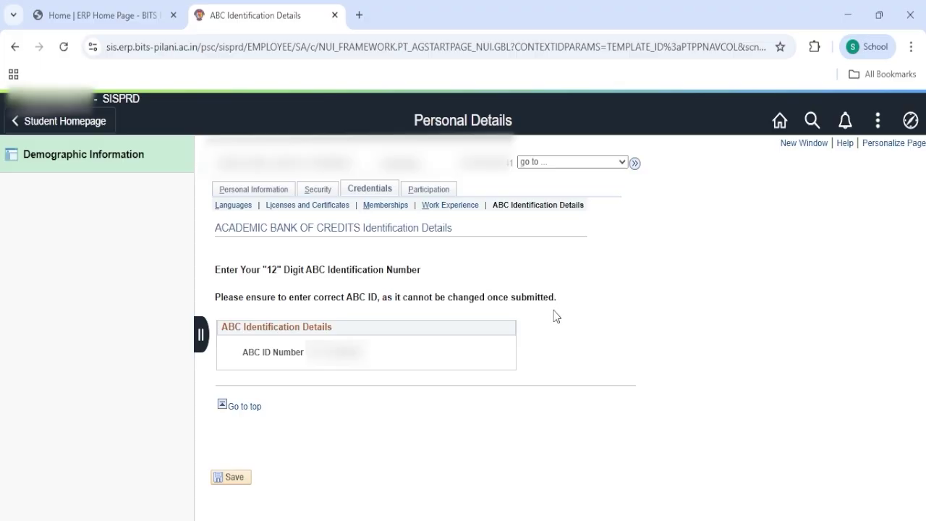